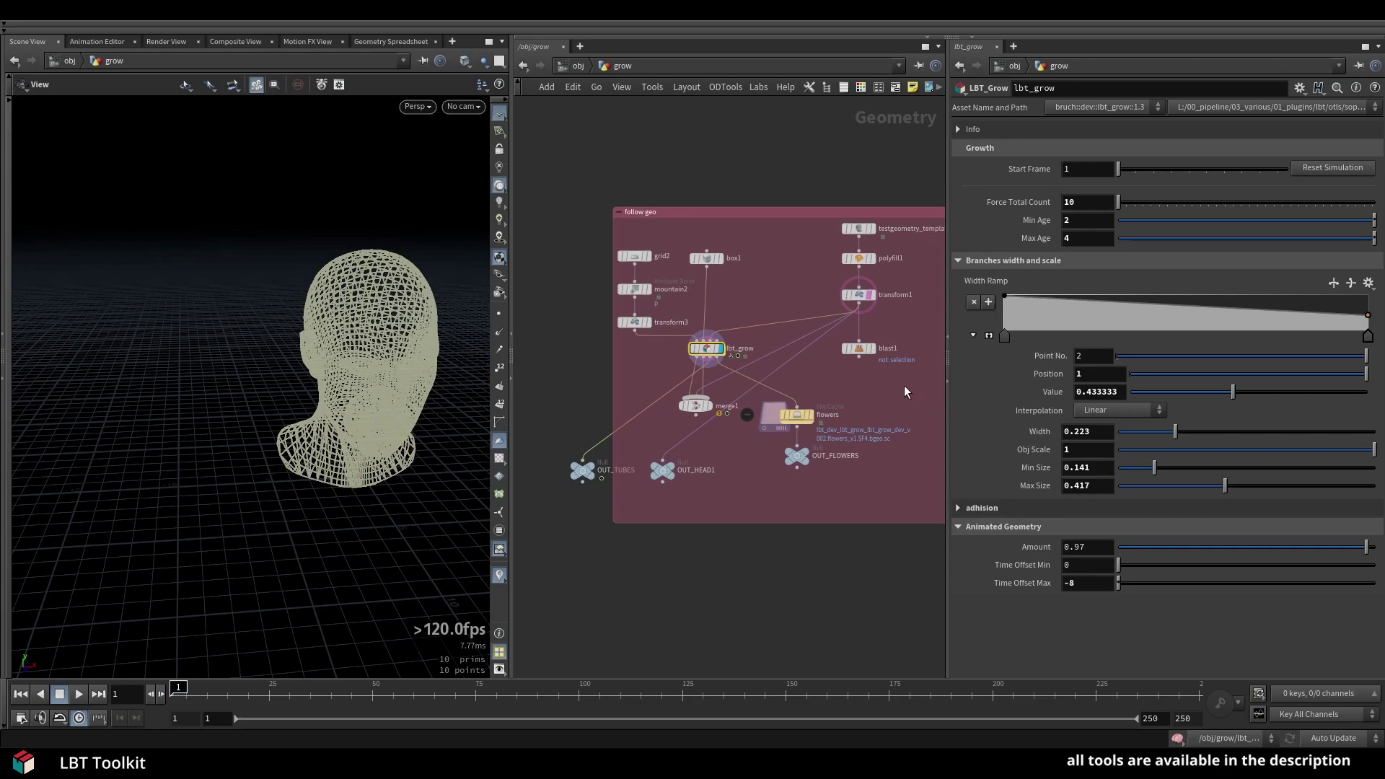
- Play the lbt_grow simulation from frame 1 to examine how the stems spread over the wireframe head
scroll(567, 348, up, 2)
key(Up)
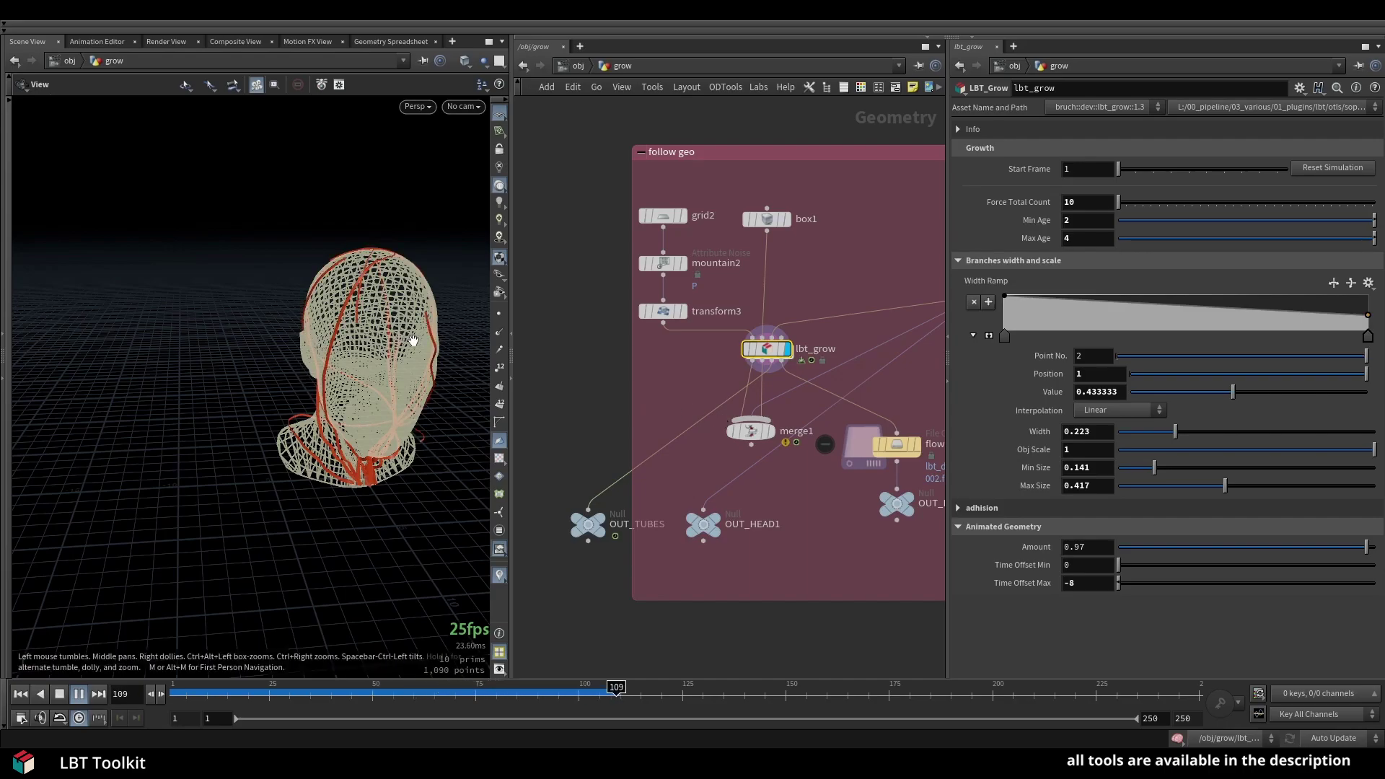
key(Up)
drag(420, 363, 351, 341)
scroll(370, 339, up, 3)
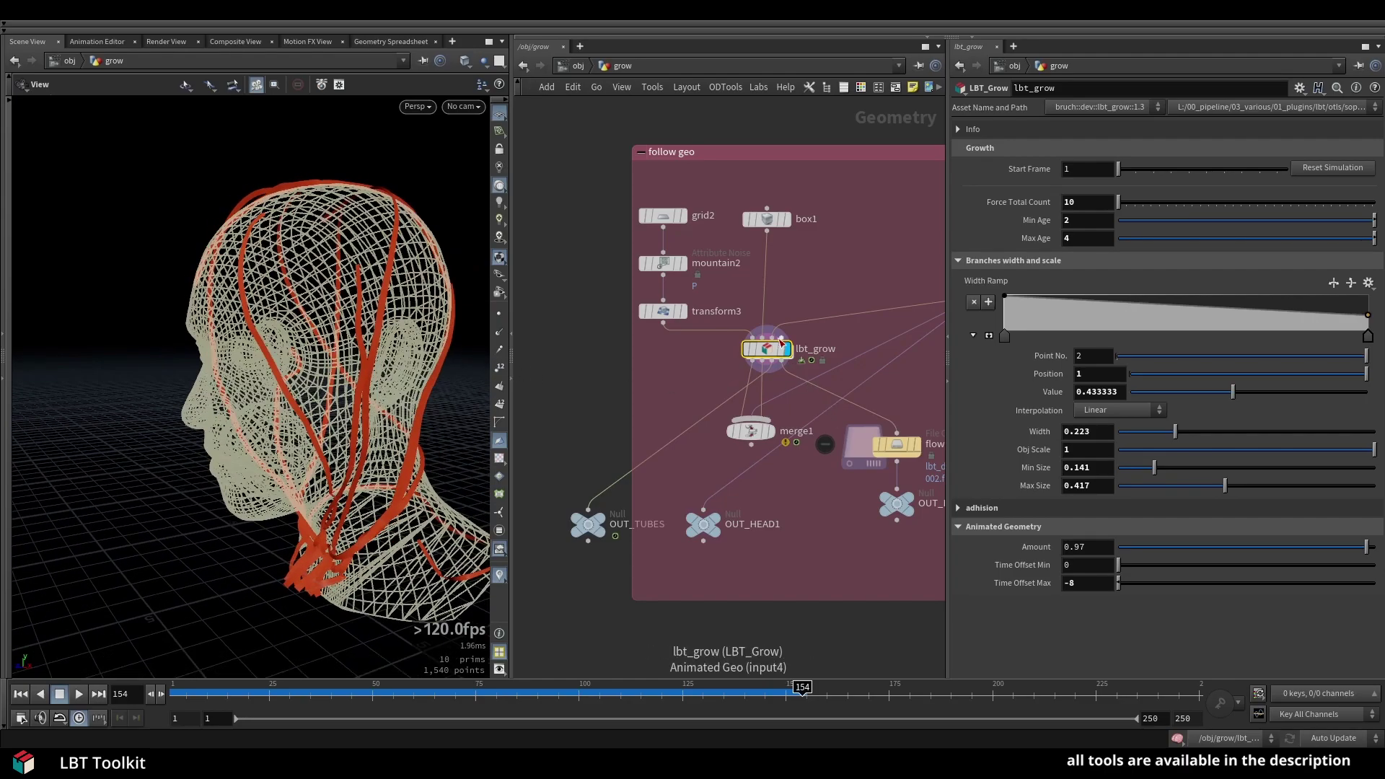
- Display the uvquickshade4 flower node, scrub the animation to frame 112 and inspect the red bloom up close
scroll(780, 340, down, 4)
middle_drag(617, 397, 796, 397)
scroll(675, 356, up, 4)
click(723, 387)
click(707, 385)
drag(347, 695, 628, 695)
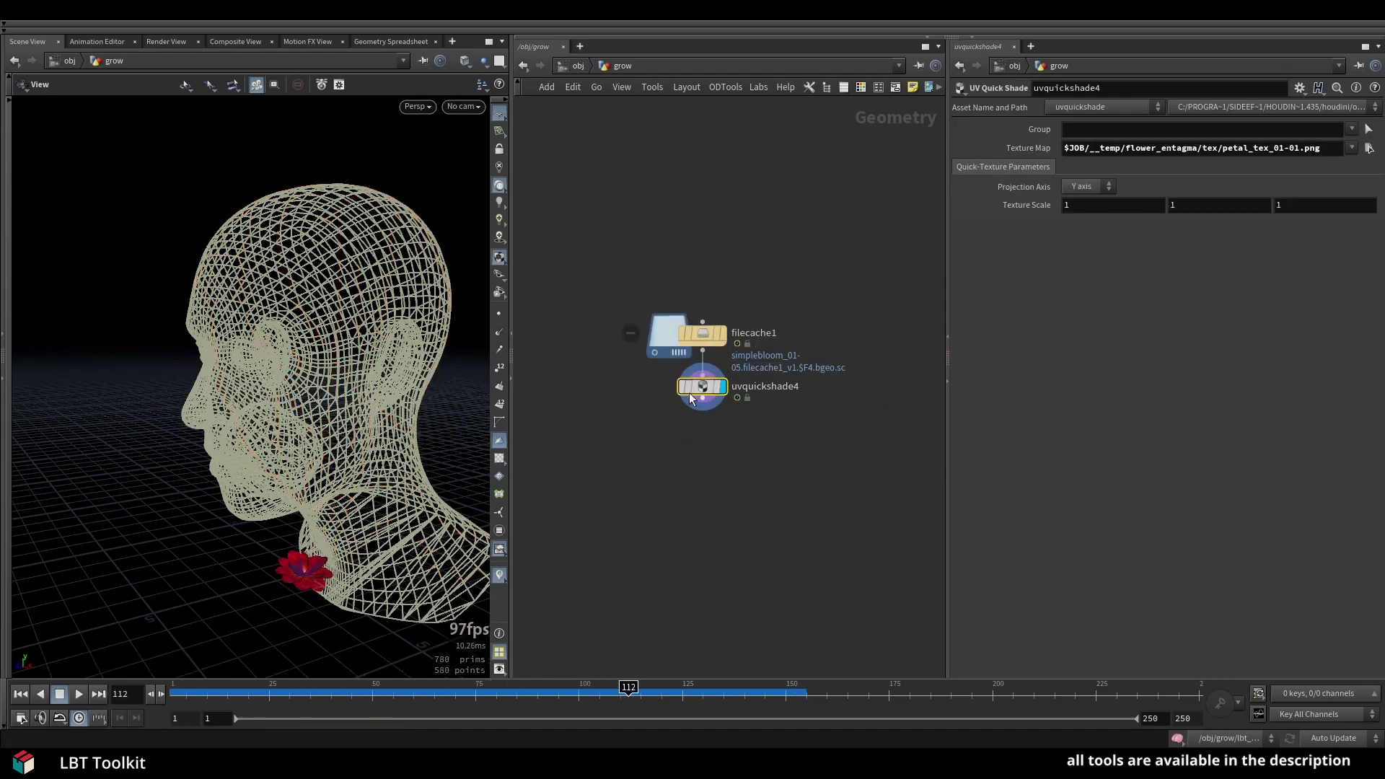
middle_click(702, 390)
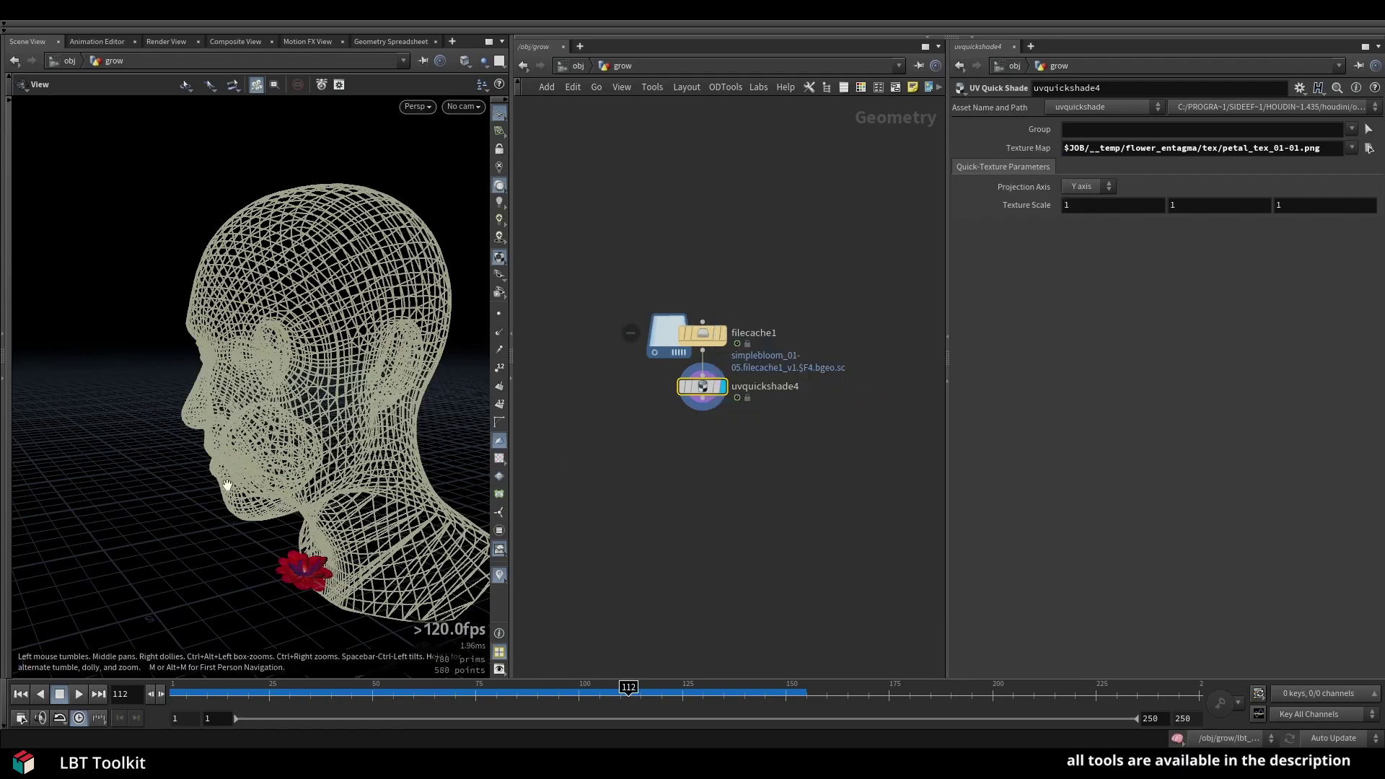
drag(335, 593, 368, 598)
scroll(292, 543, up, 5)
drag(285, 539, 225, 500)
scroll(226, 499, down, 8)
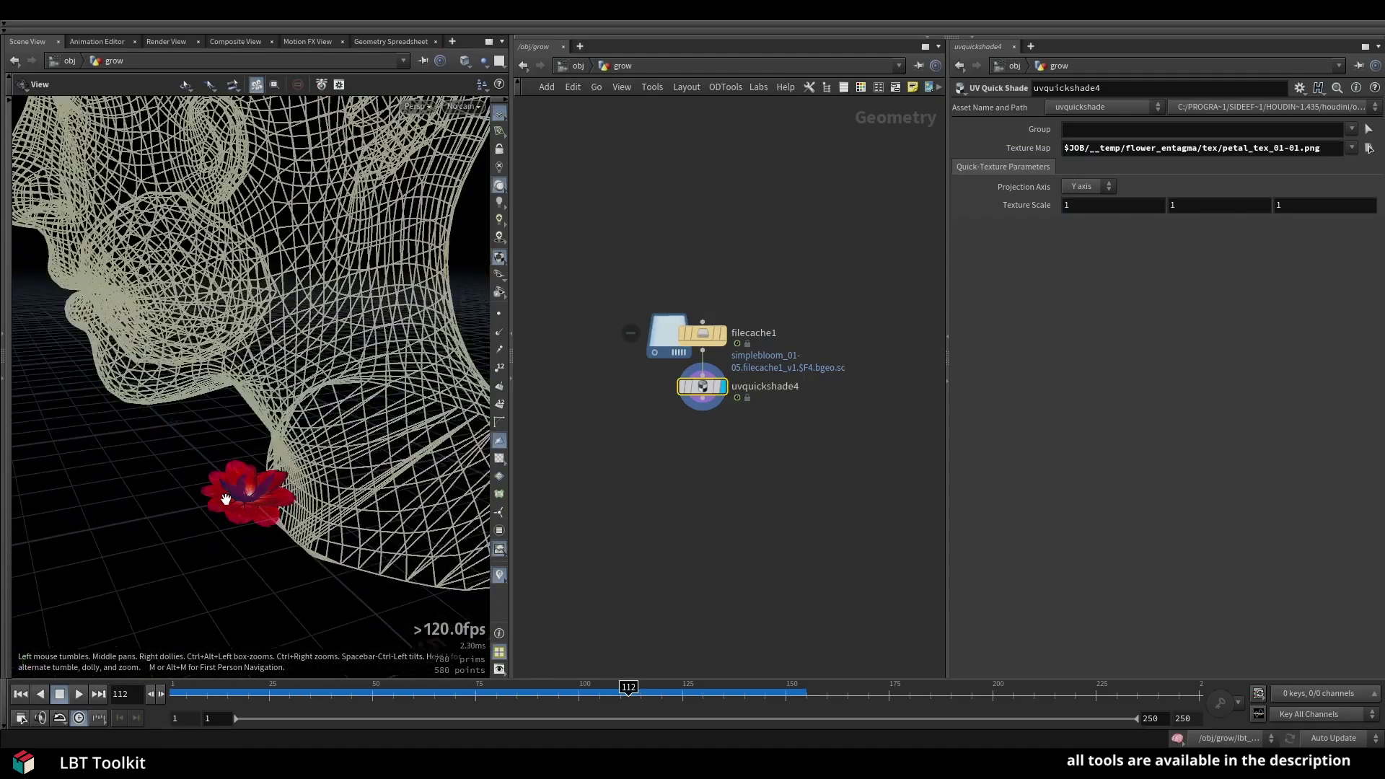
- Wire the uvquickshade4 output into the Animated Geo input of lbt_grow and display the lbt_grow node
click(702, 398)
scroll(726, 527, down, 1)
scroll(728, 525, down, 1)
middle_drag(823, 503, 541, 507)
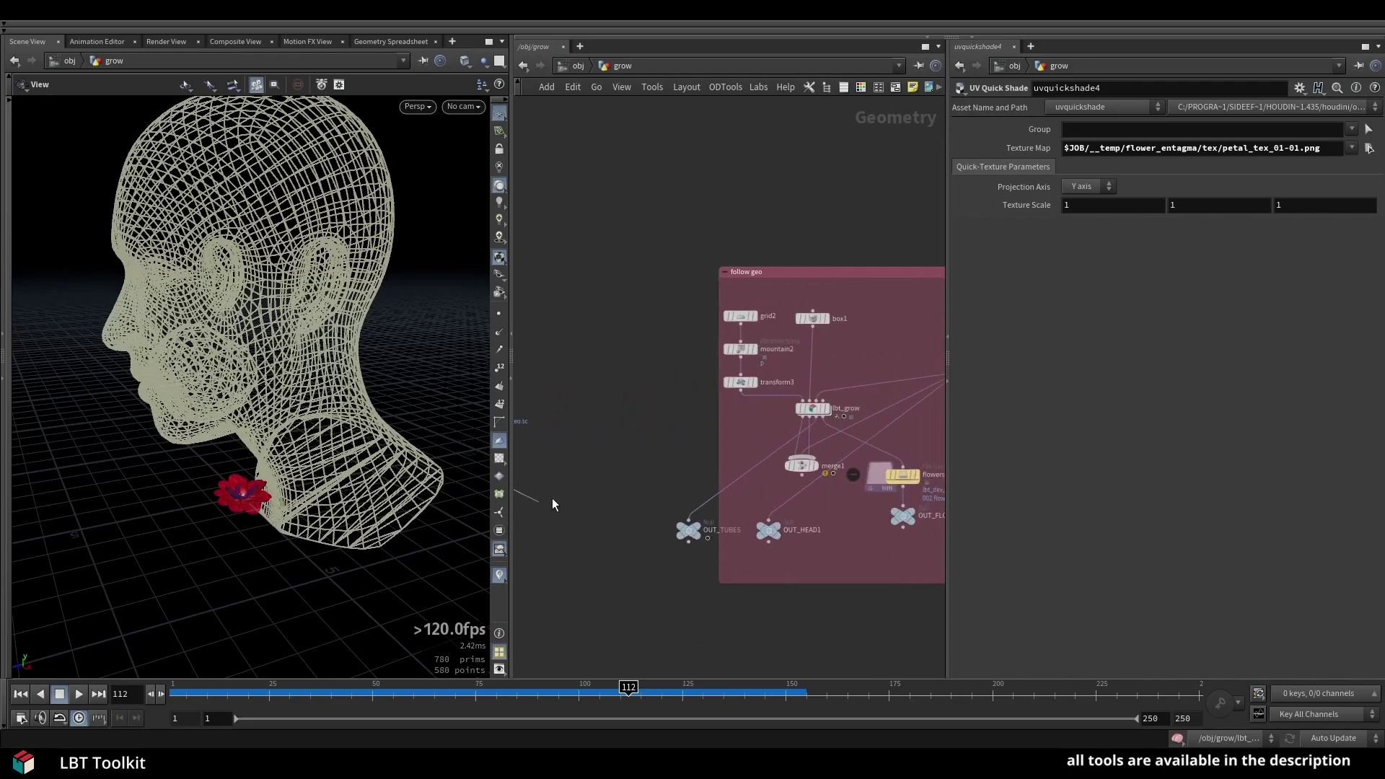
click(825, 405)
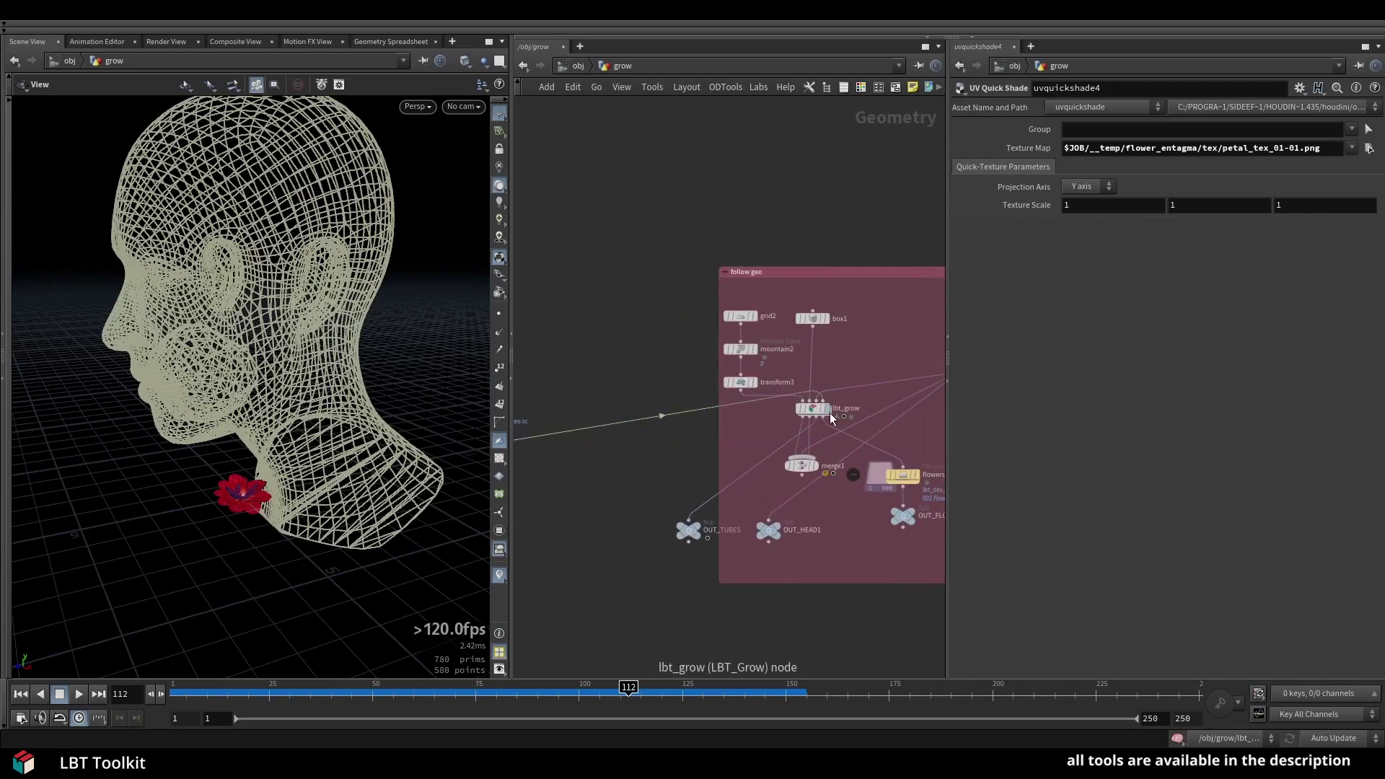
click(767, 398)
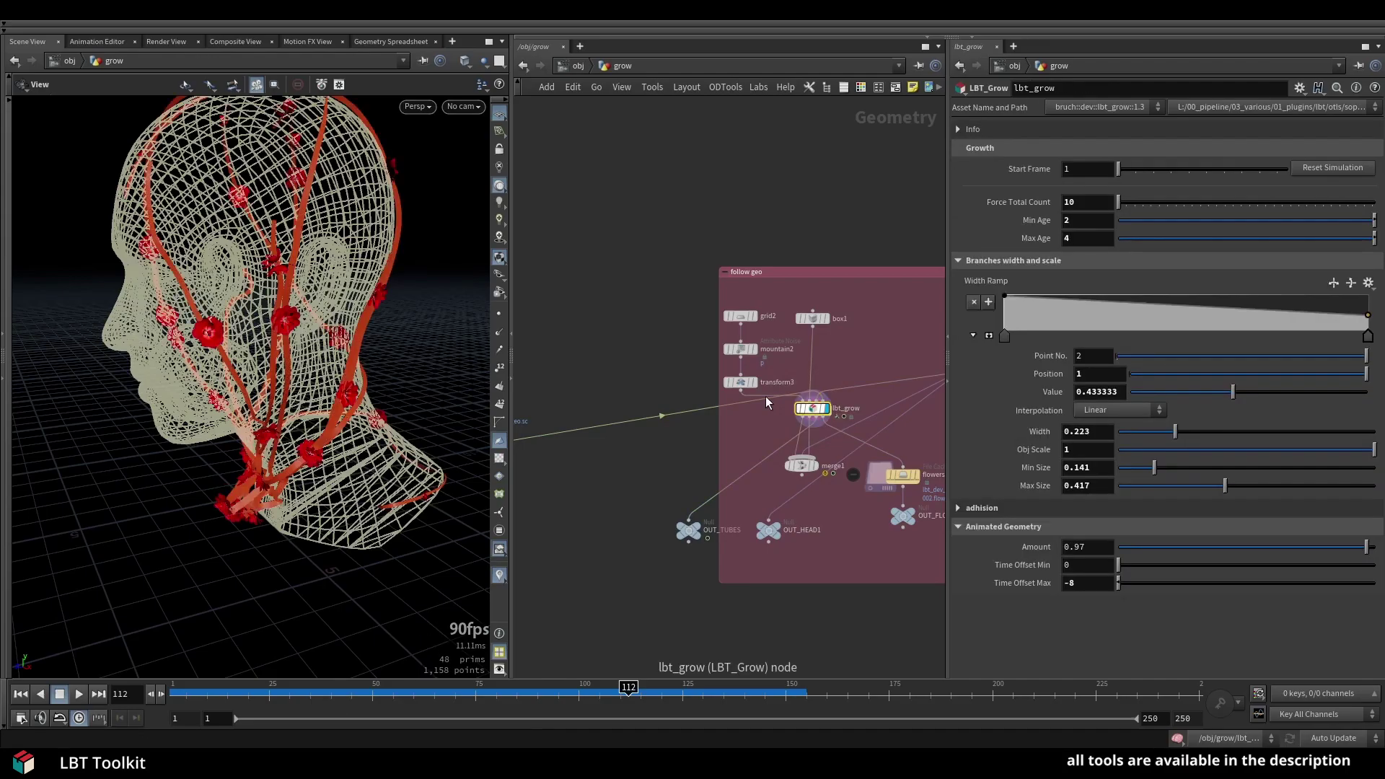
- Replay the growth from frame 1 and examine the flowers appearing along the stems from several angles
drag(485, 283, 247, 263)
scroll(217, 234, up, 5)
scroll(247, 262, down, 5)
drag(321, 318, 304, 383)
middle_drag(286, 388, 349, 426)
key(ctrl+Up)
key(Up)
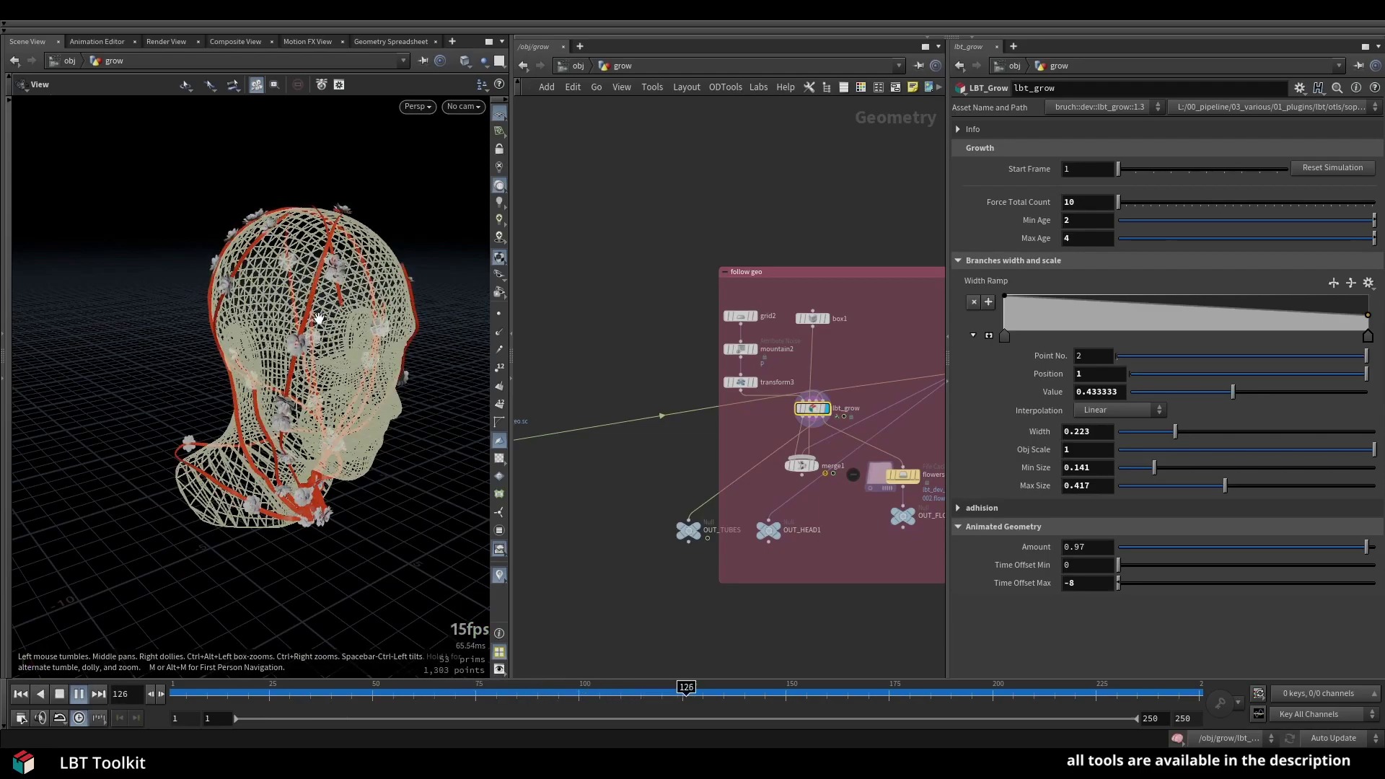
key(Up)
drag(350, 361, 320, 350)
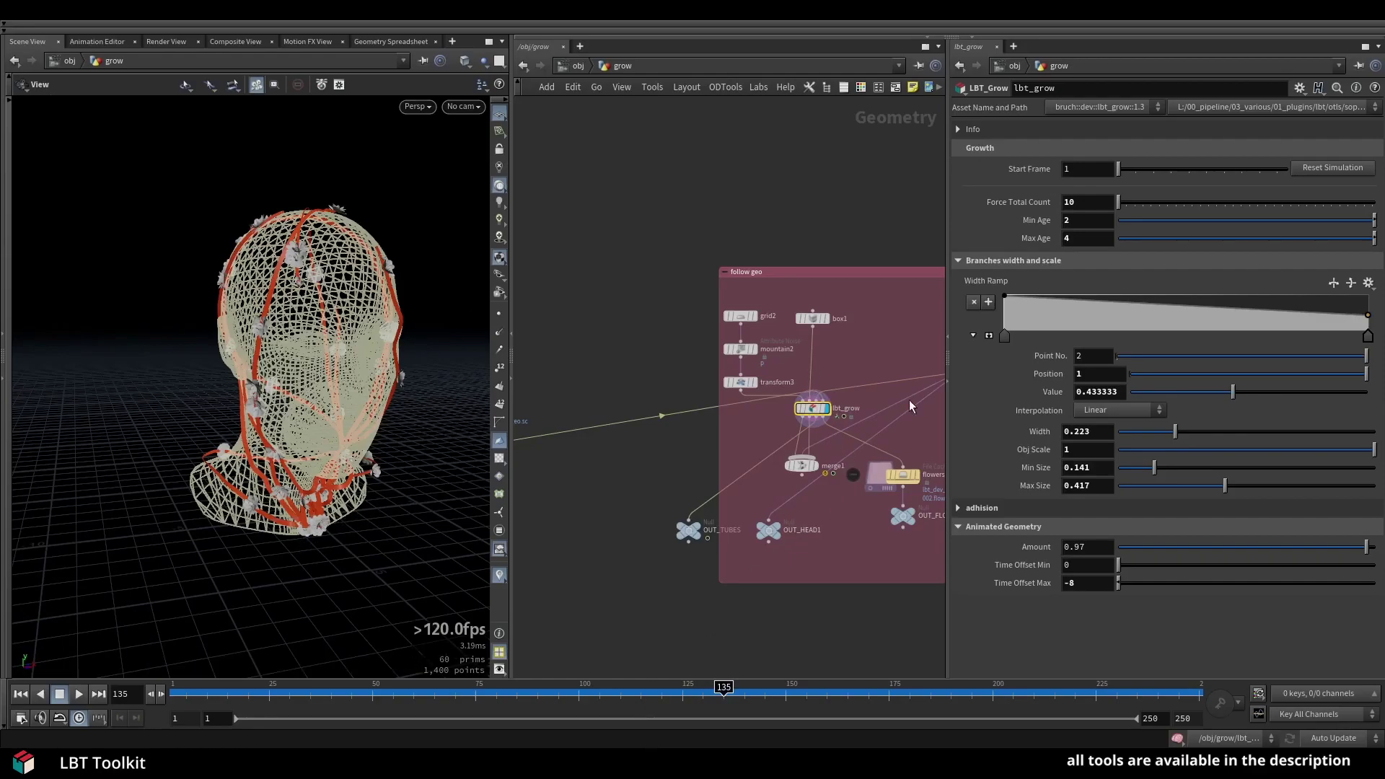
- Compare the flowers' development by scrubbing from frame 108 to 157 and playing on to frame 172
mouse_move(643, 695)
mouse_down()
mouse_move(260, 695)
mouse_move(612, 692)
mouse_up()
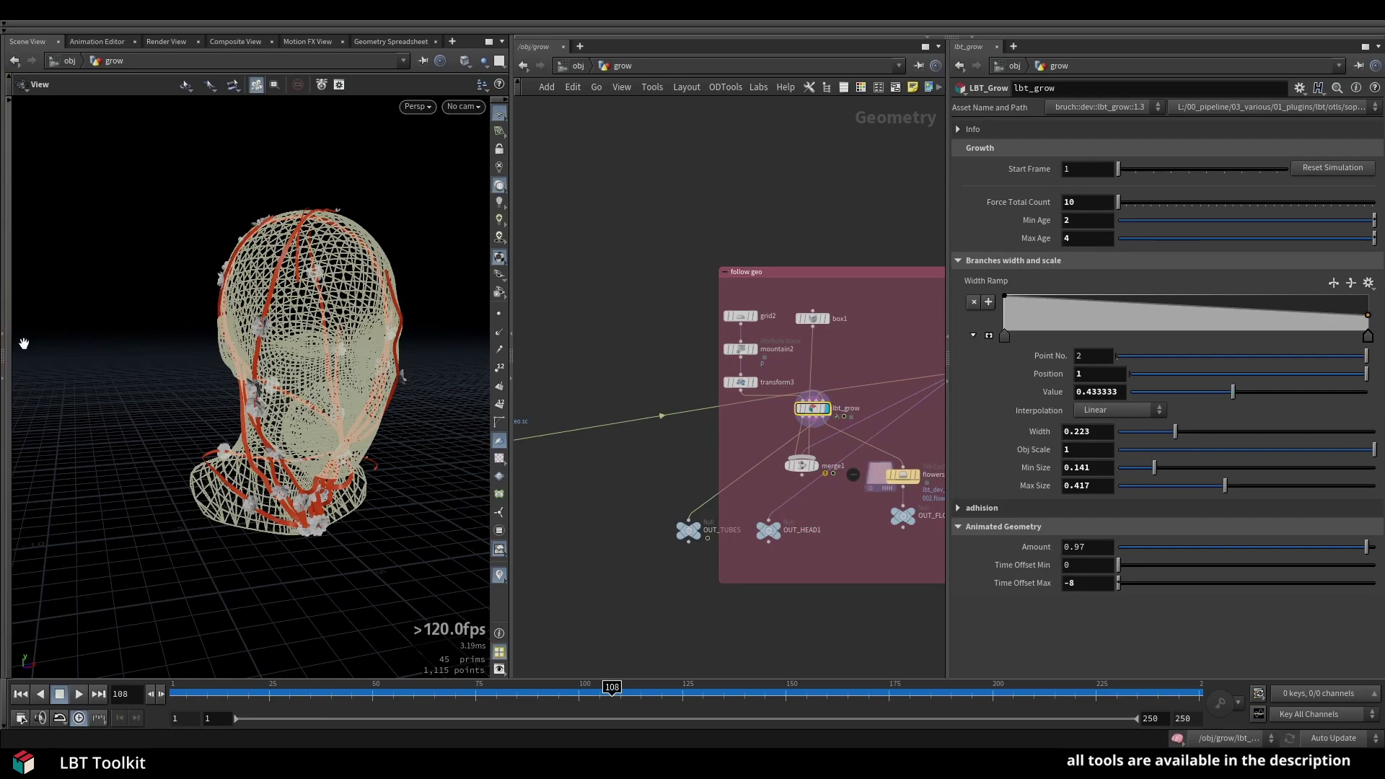
drag(294, 237, 322, 253)
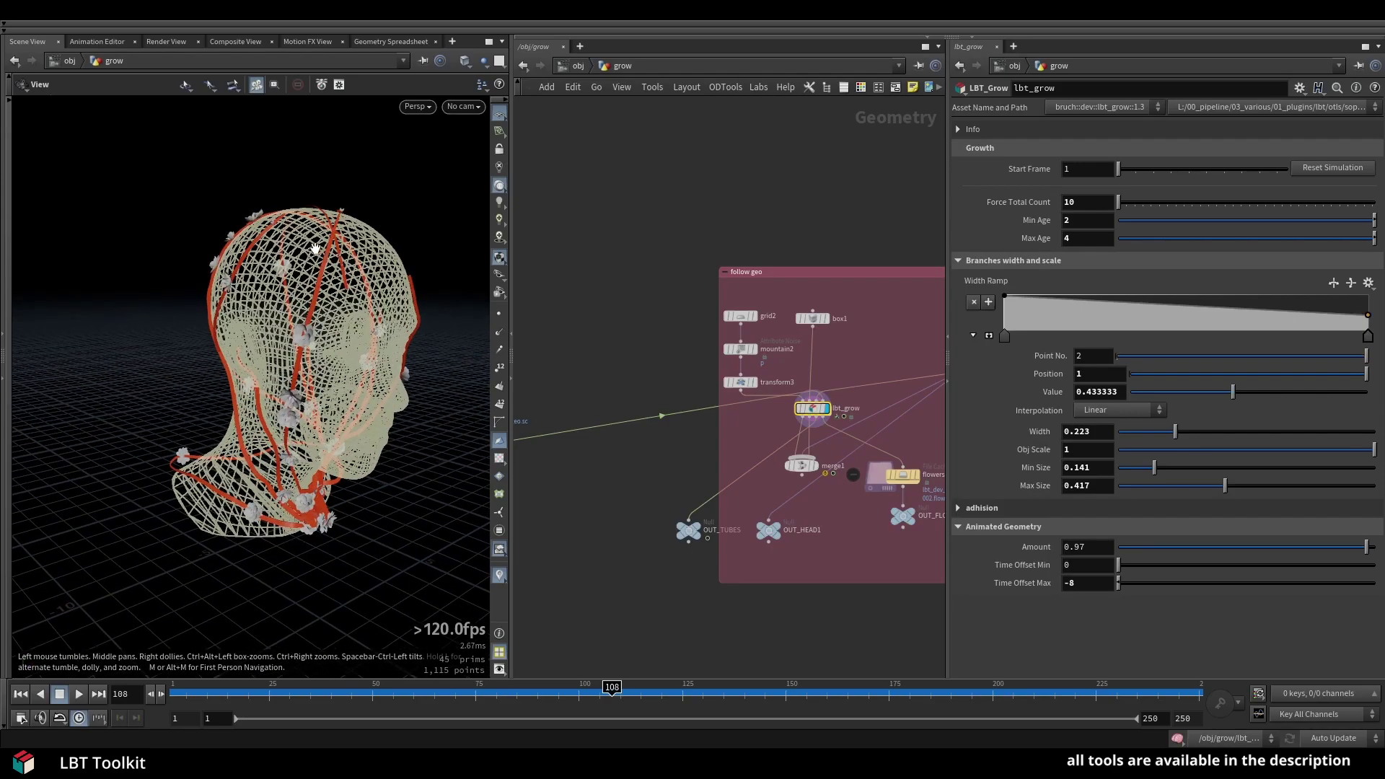
drag(606, 697, 815, 667)
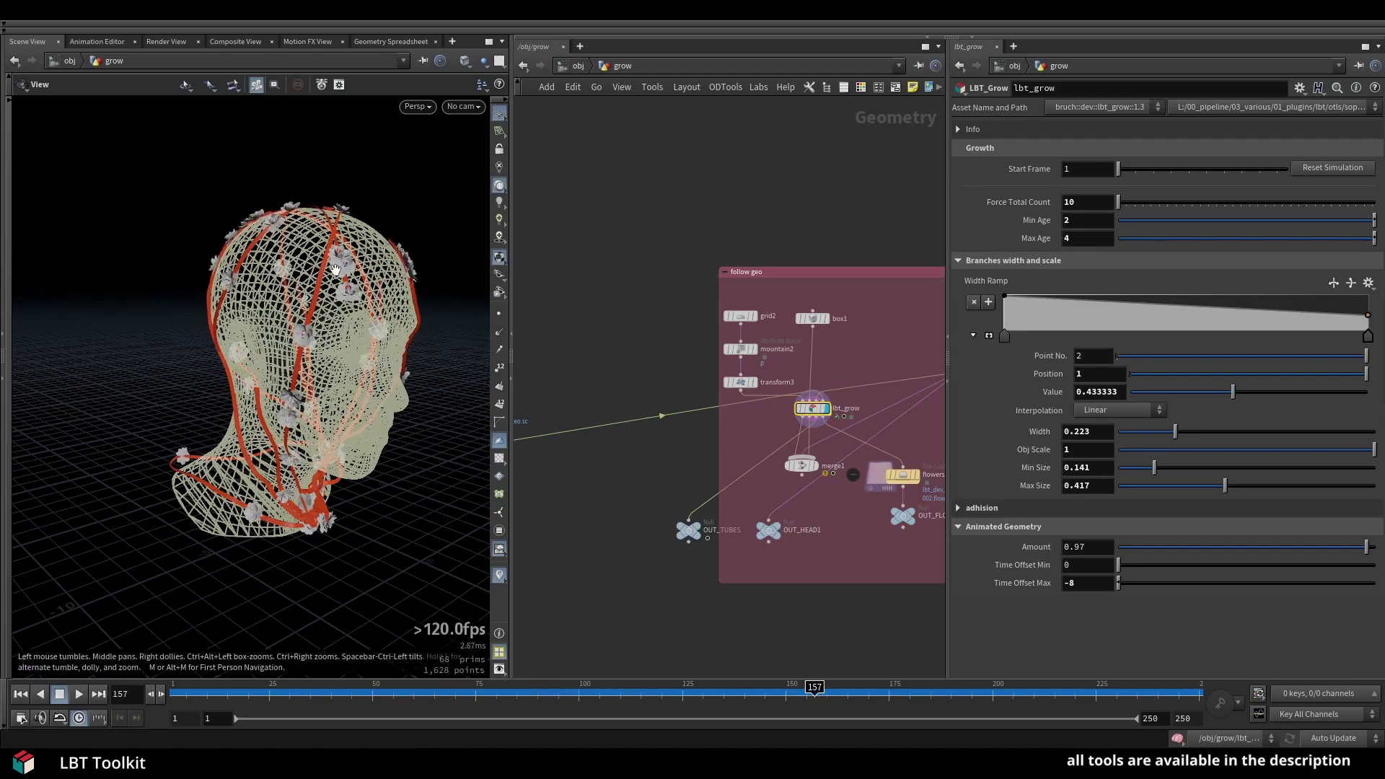
key(Up)
drag(371, 292, 339, 274)
key(Up)
scroll(282, 283, up, 3)
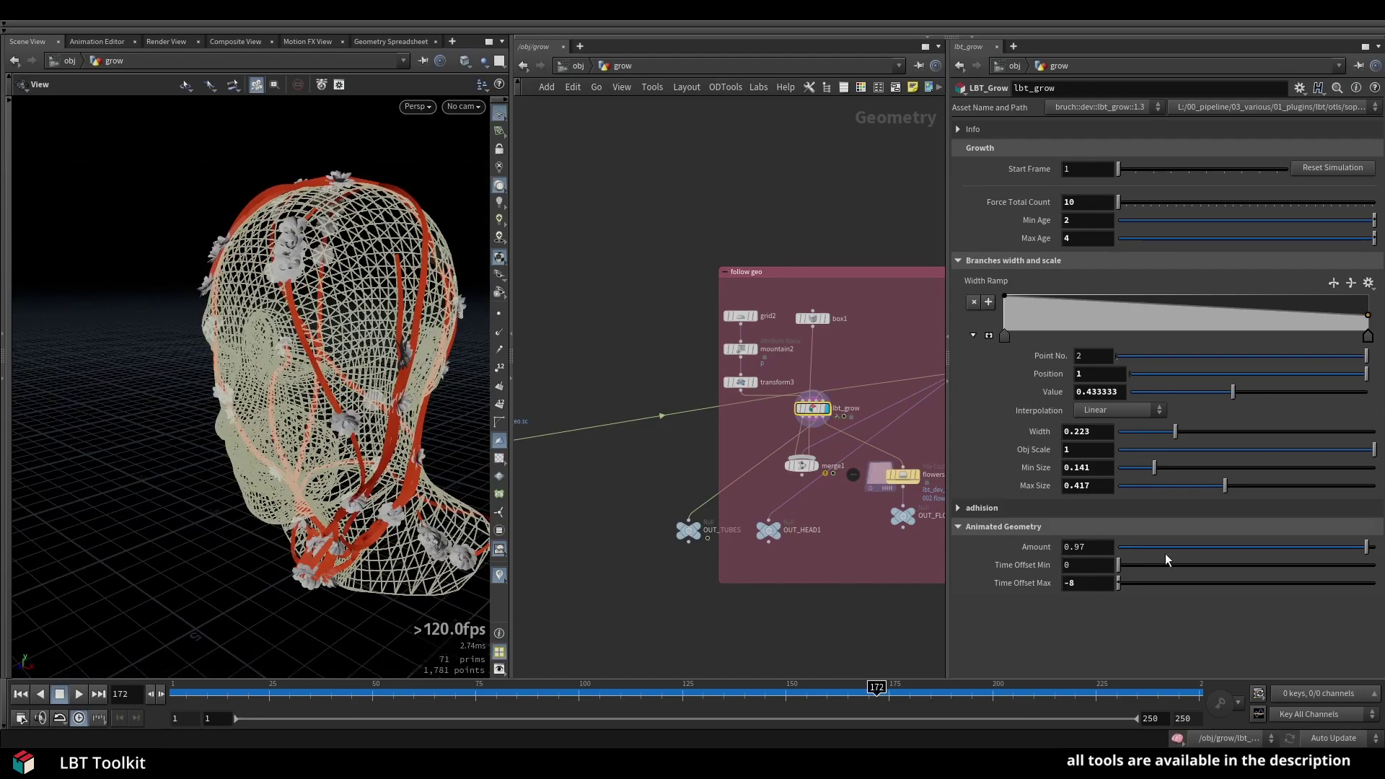
- Set the Animated Geometry Amount to 0.572, replay from frame 1 and scrub to frame 162
key(ctrl+Up)
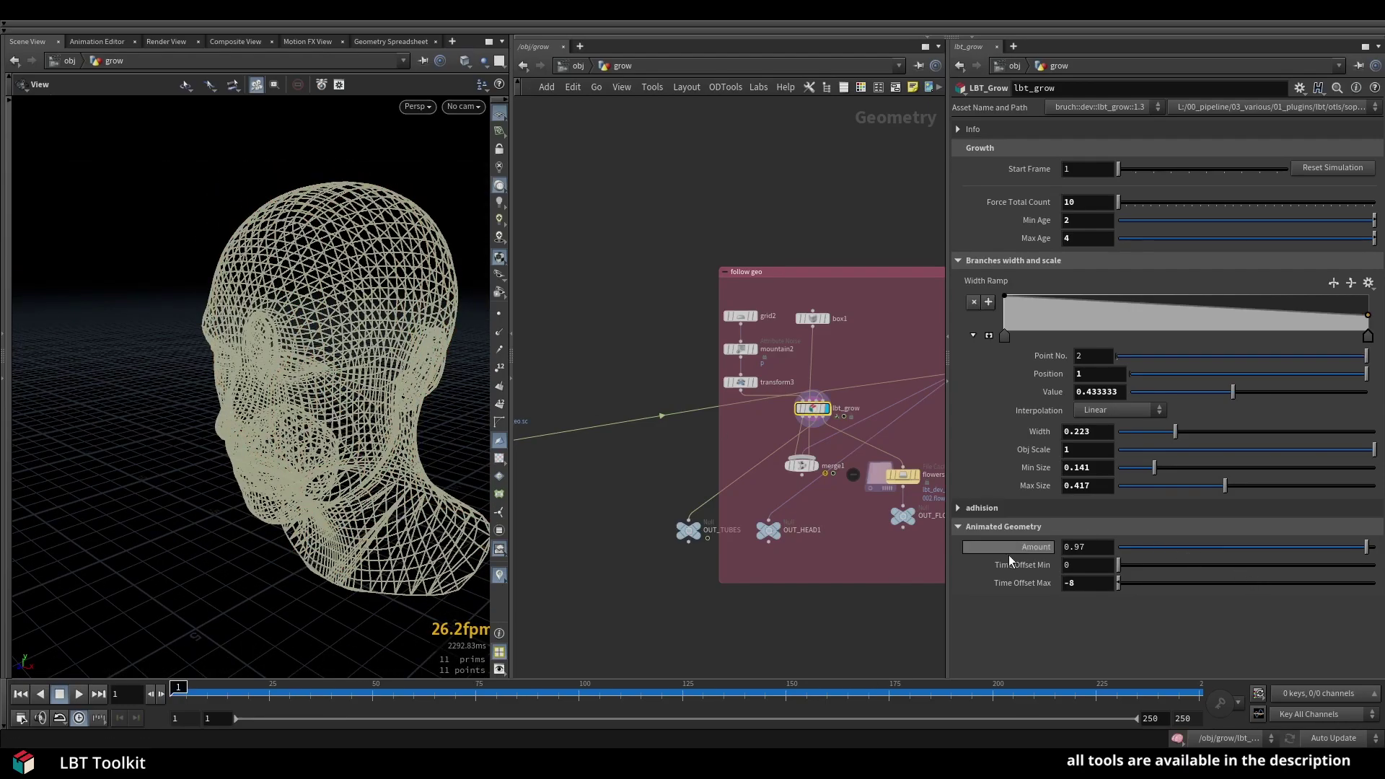
click(1266, 548)
key(Up)
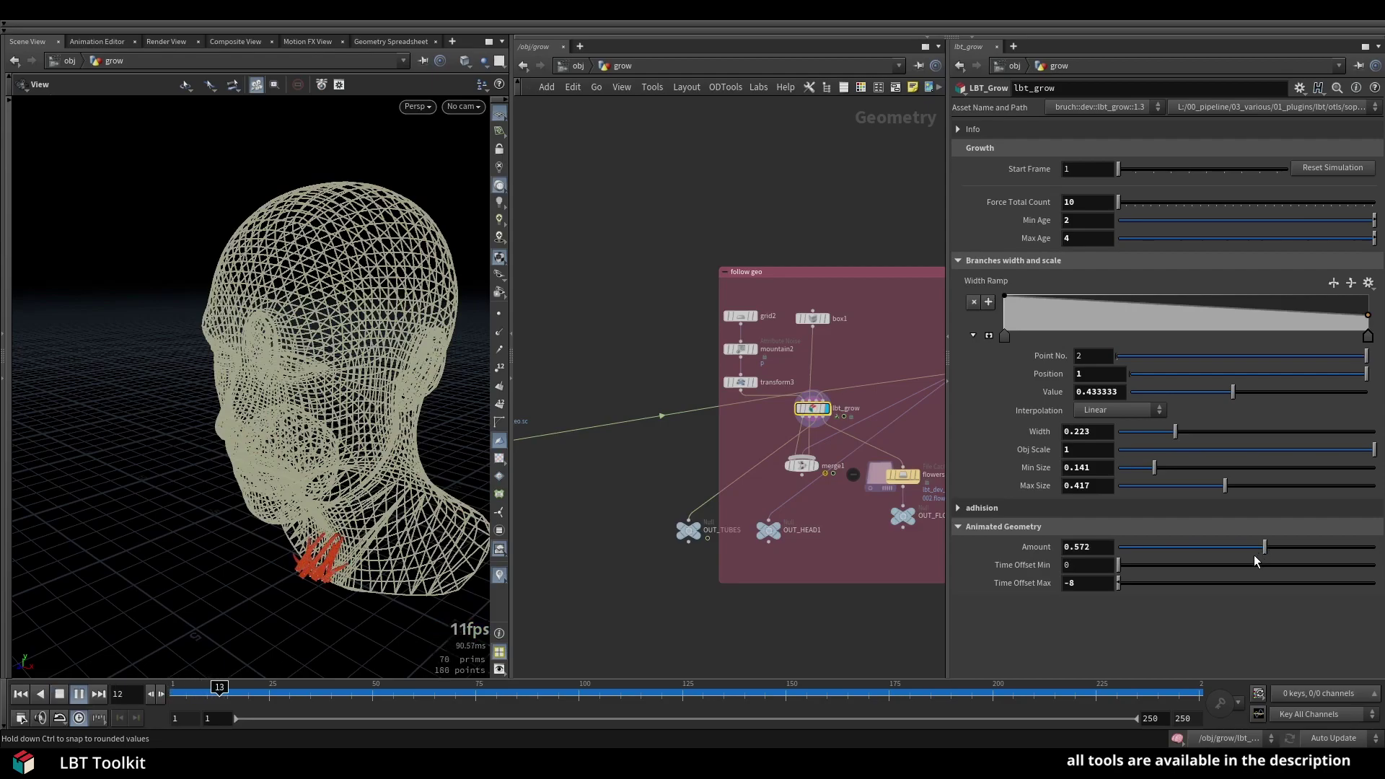
drag(534, 696, 833, 695)
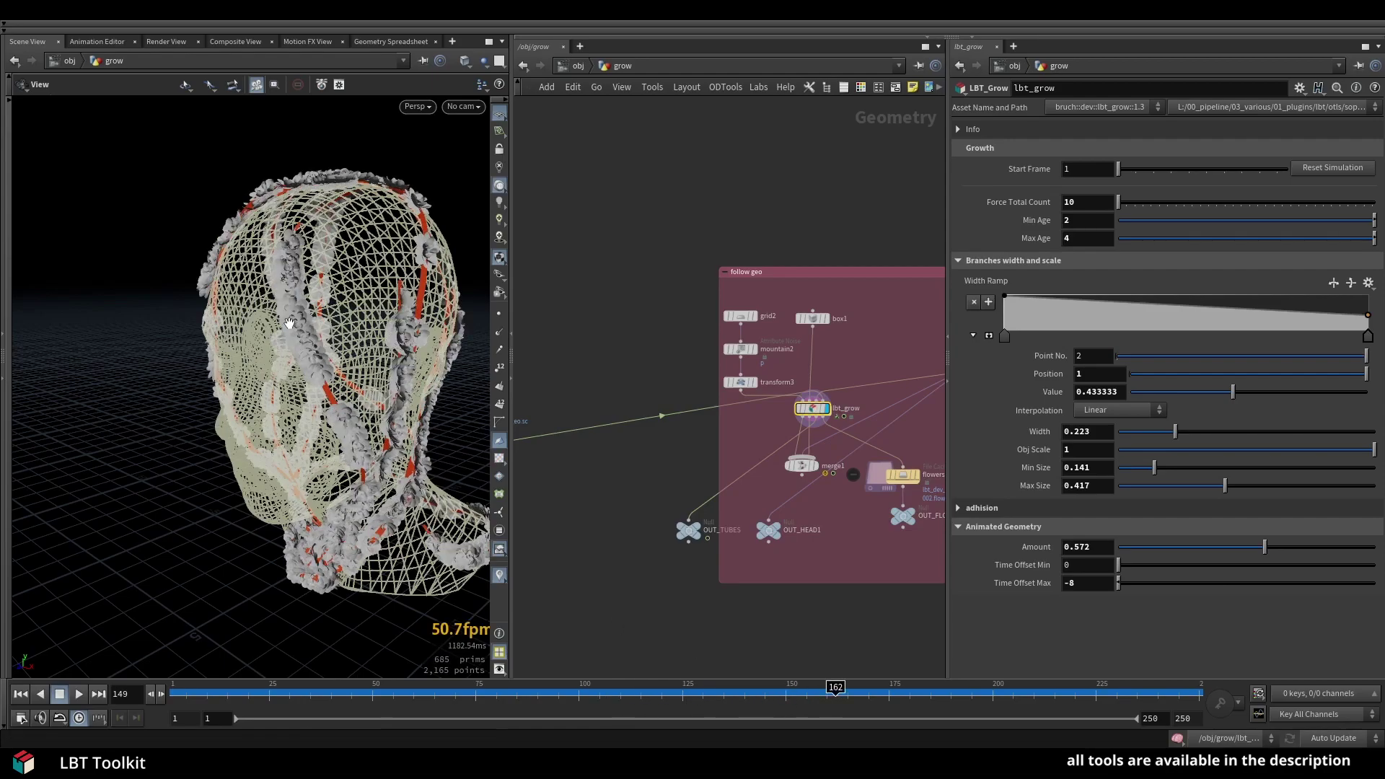
- Examine the flower density along the stems from all around the head, both close up and from afar
drag(329, 331, 215, 396)
right_drag(215, 396, 230, 335)
drag(230, 334, 266, 328)
scroll(266, 330, down, 1)
right_drag(266, 330, 233, 356)
drag(232, 356, 263, 347)
right_drag(264, 346, 296, 310)
drag(295, 310, 328, 424)
scroll(236, 495, down, 4)
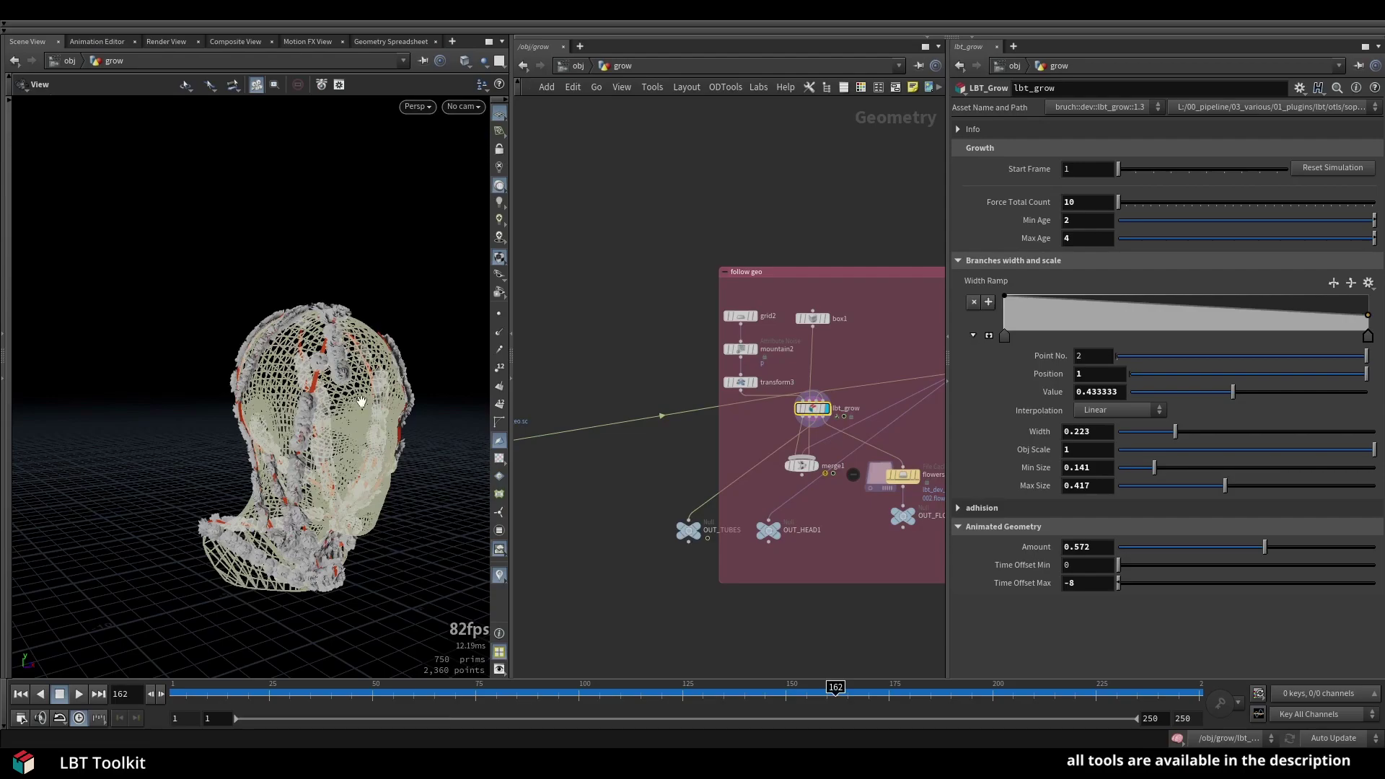
- Set the Animated Geometry Amount to 0.952 and check the flower density around the head
click(1362, 547)
drag(339, 355, 418, 347)
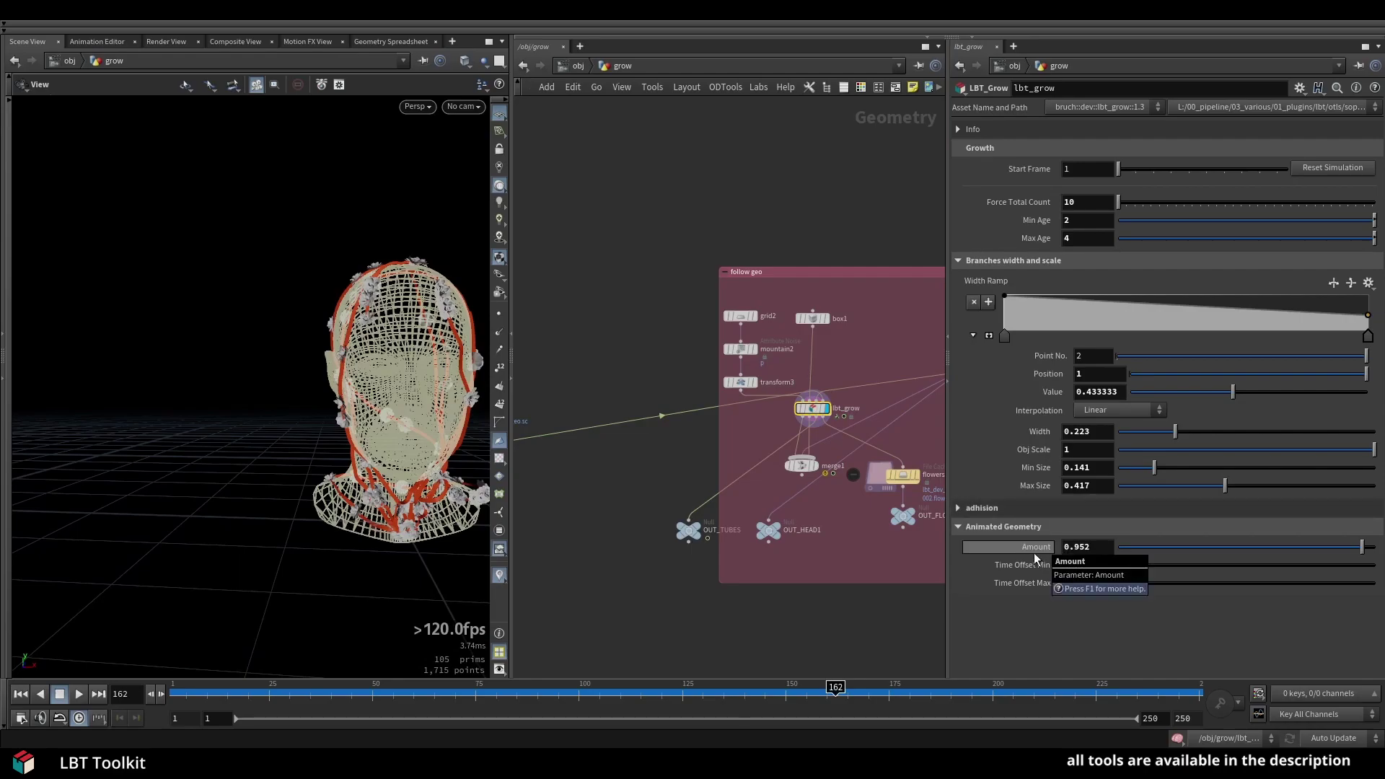
scroll(829, 416, up, 1)
drag(375, 372, 306, 389)
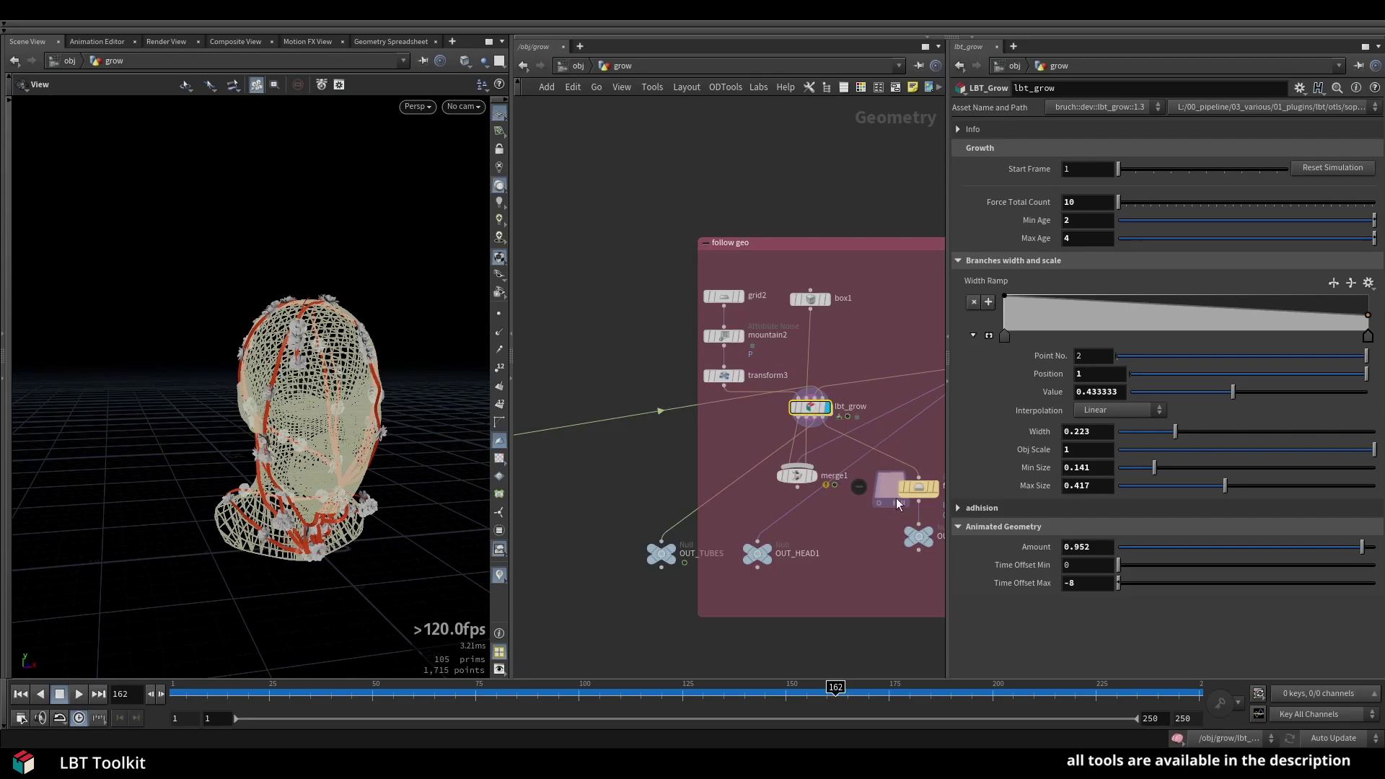
- Examine the Output 4 node information of lbt_grow and its connections to the flowers file cache and OUT nodes
middle_drag(897, 493, 766, 494)
scroll(792, 433, up, 4)
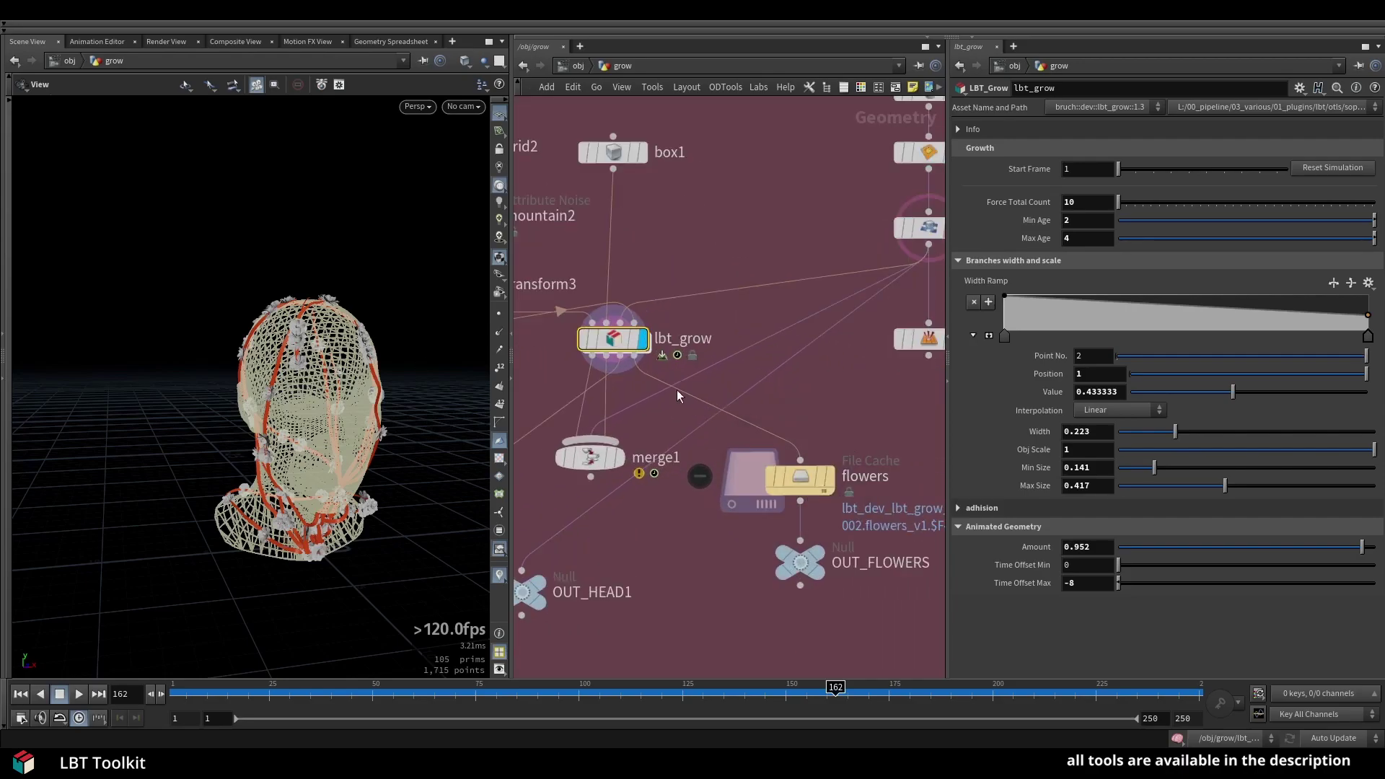
middle_click(636, 363)
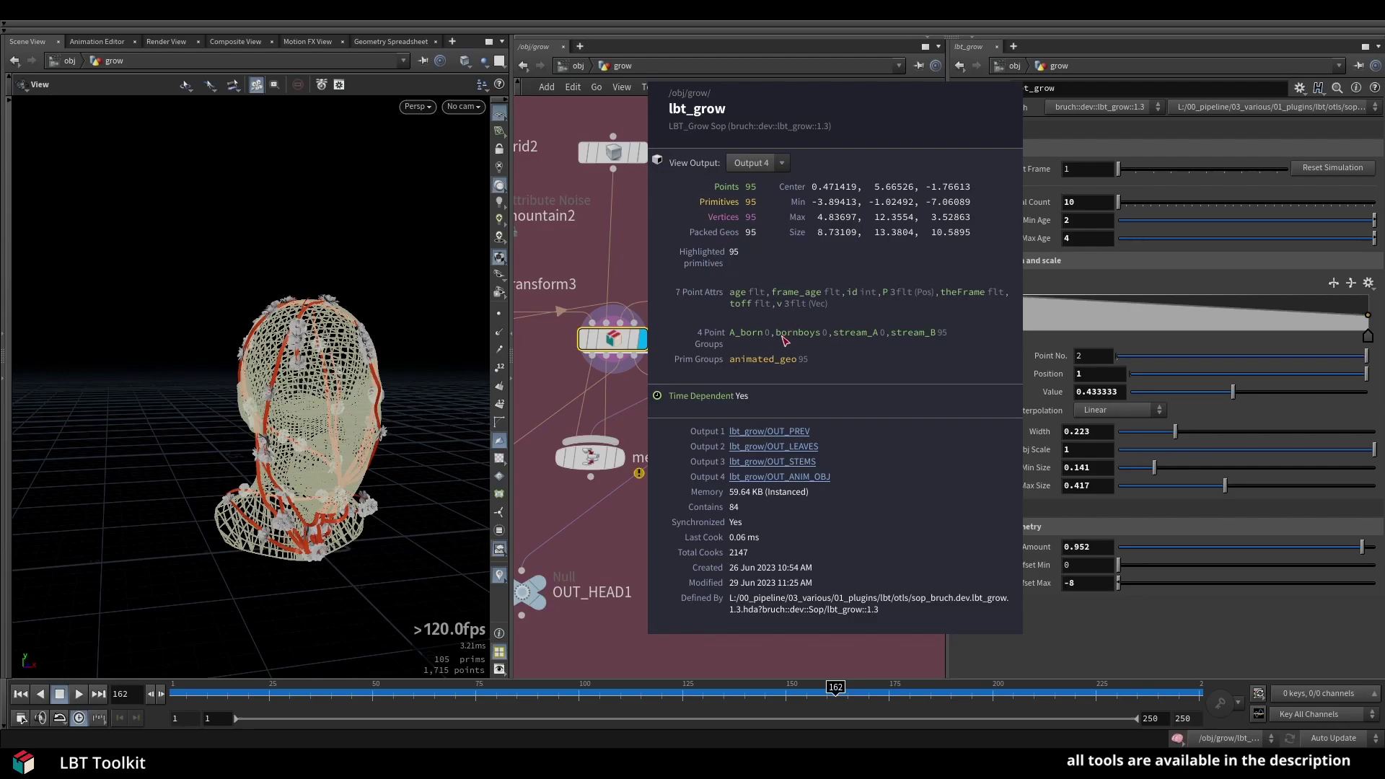
scroll(779, 375, down, 6)
scroll(635, 375, up, 4)
middle_drag(728, 389, 513, 415)
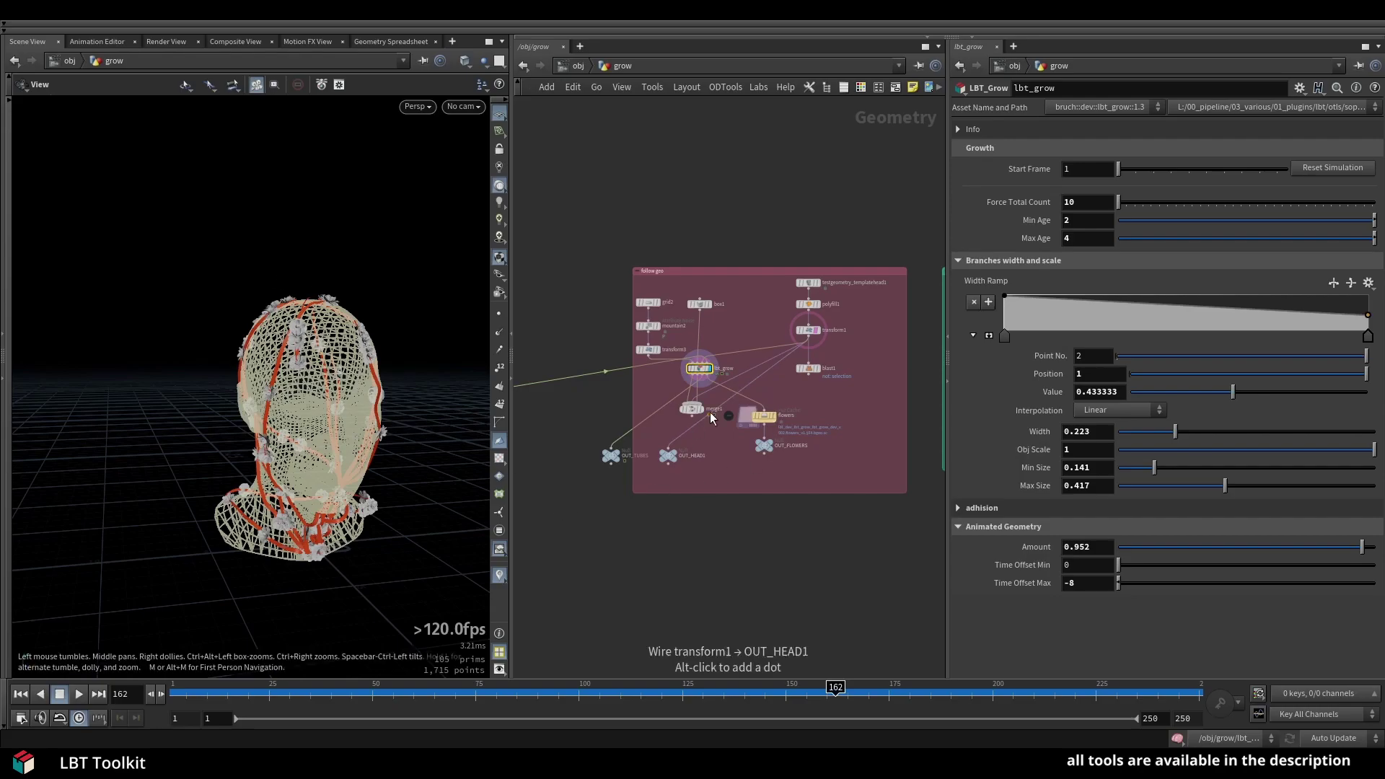
scroll(711, 404, up, 4)
mouse_move(671, 427)
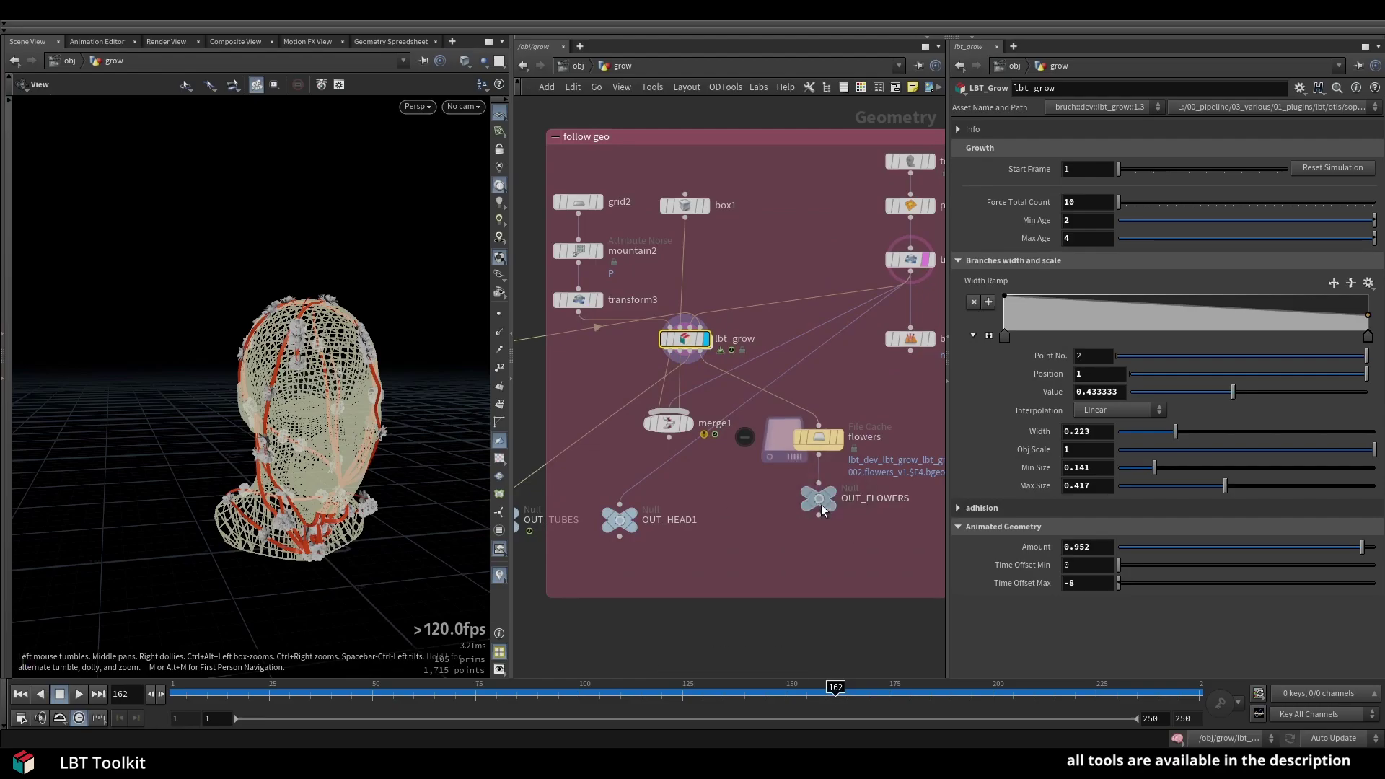
scroll(776, 487, down, 4)
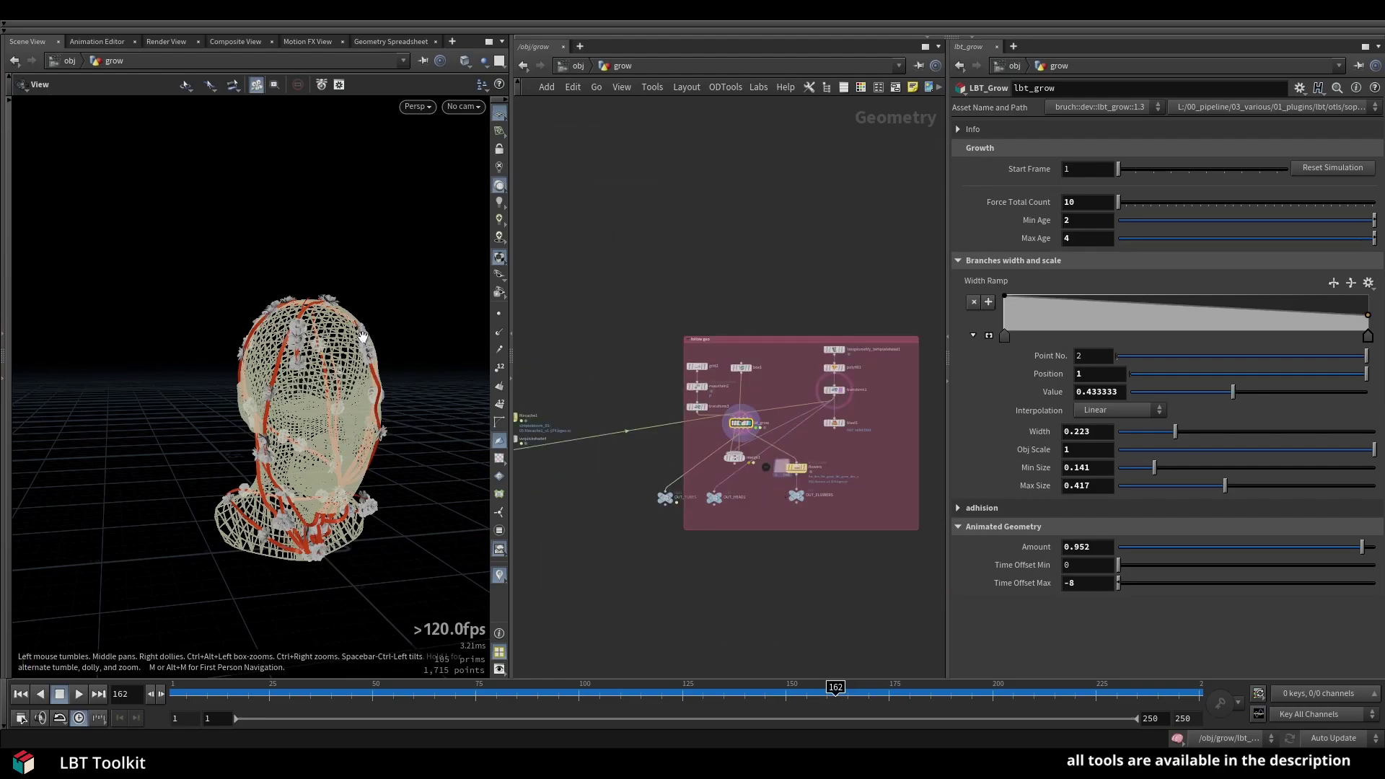
- Examine the flower and stem distribution on the head at frame 162 from the side and back
drag(366, 336, 272, 331)
right_drag(272, 331, 394, 337)
drag(376, 359, 436, 351)
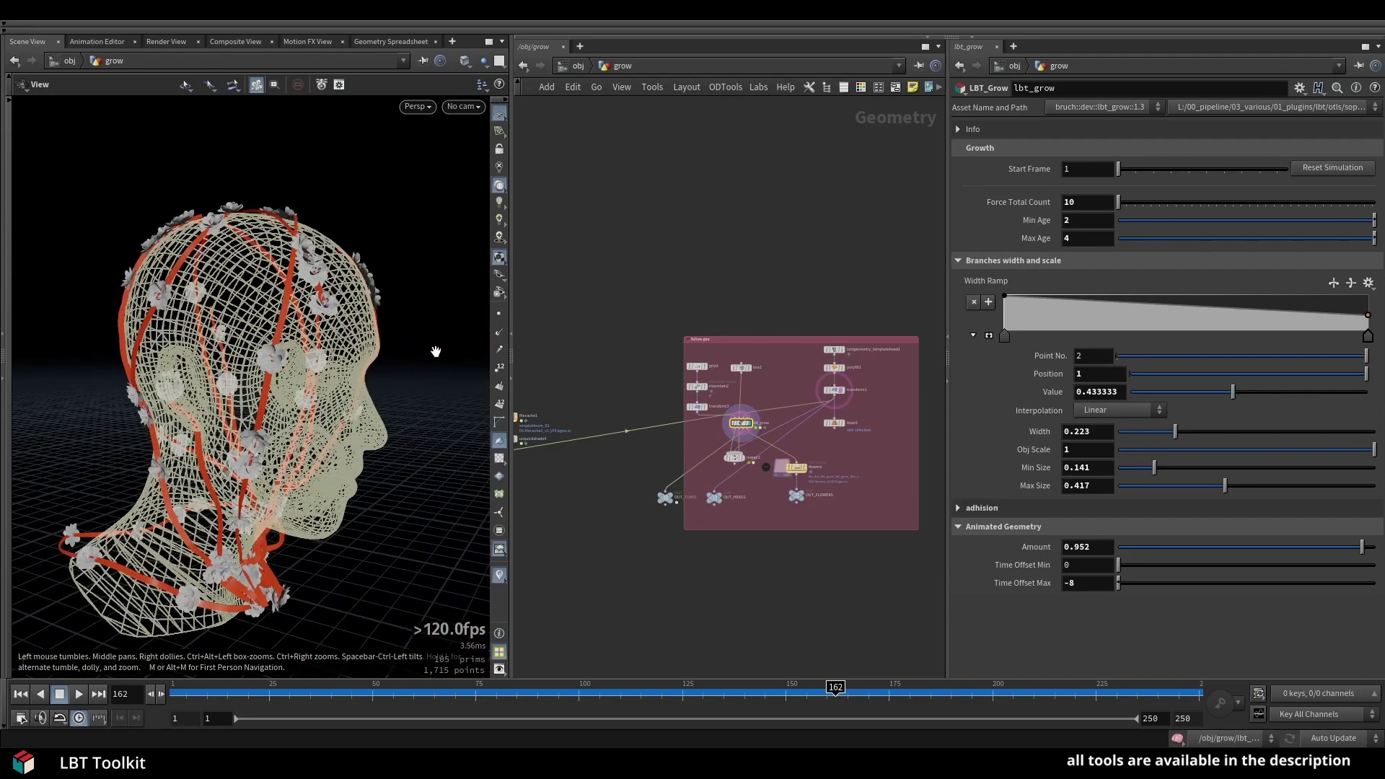
drag(333, 357, 303, 357)
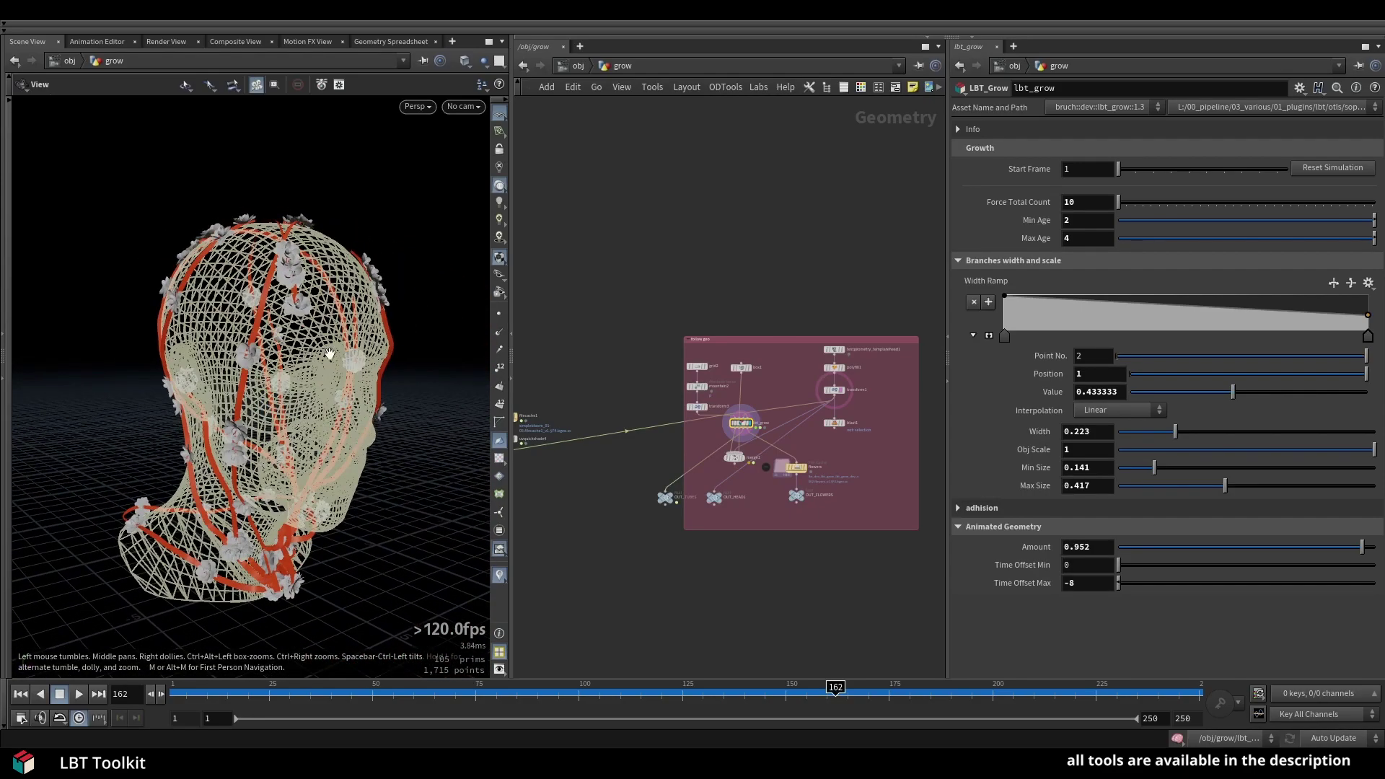